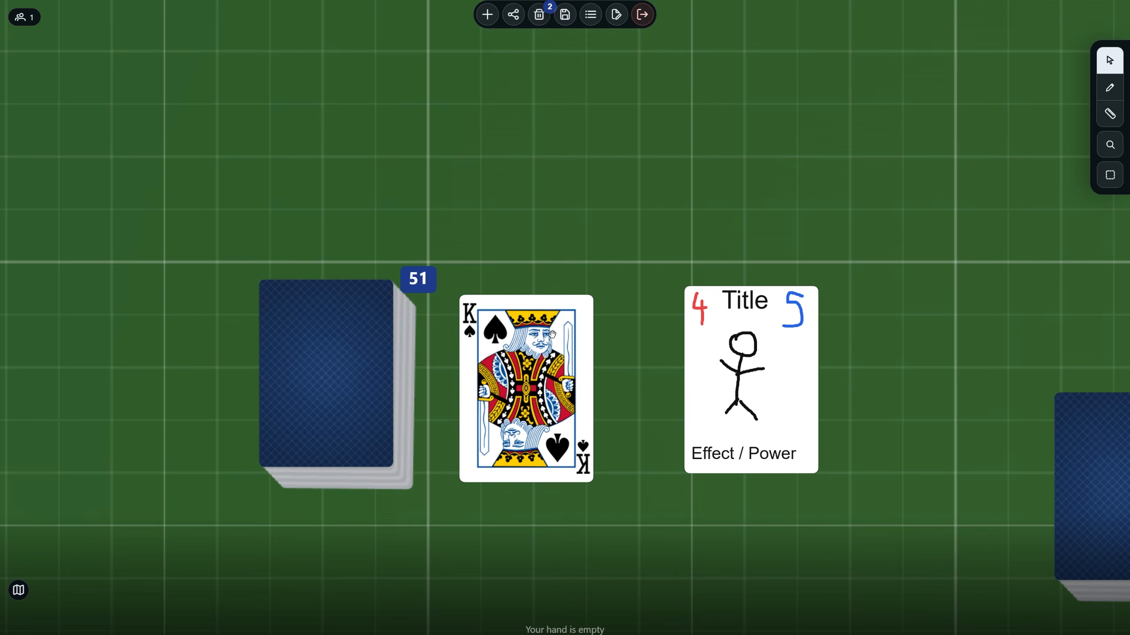
Step: View the actions available for the King of Spades card on the table
right_click(551, 333)
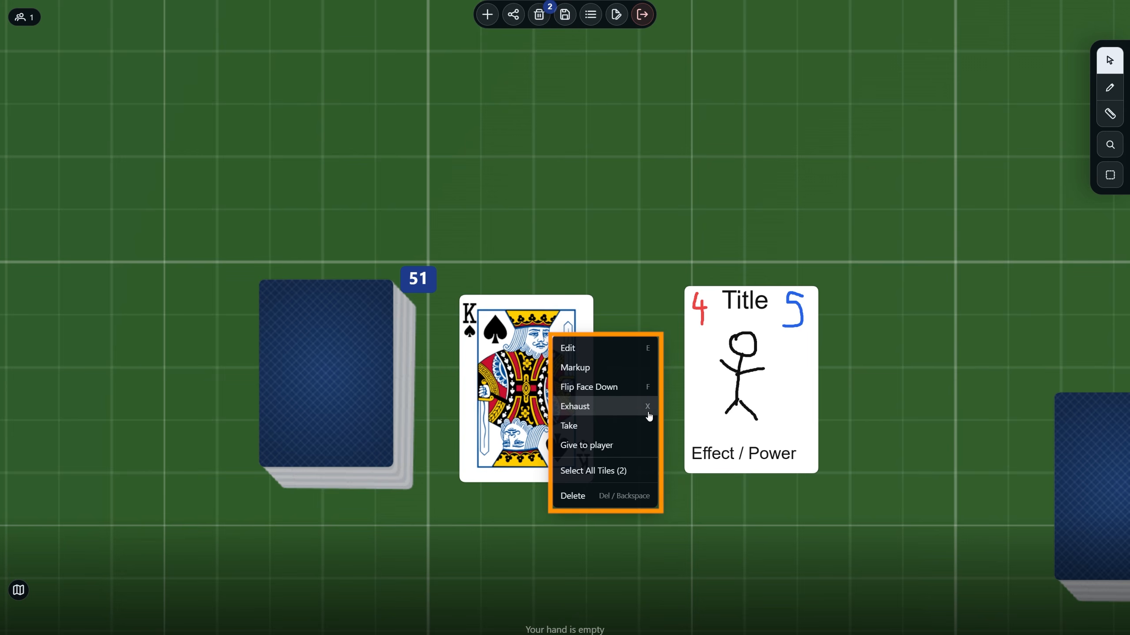
click(631, 479)
mouse_move(559, 434)
mouse_down()
mouse_move(667, 436)
mouse_move(570, 308)
mouse_move(519, 399)
mouse_move(545, 423)
mouse_up()
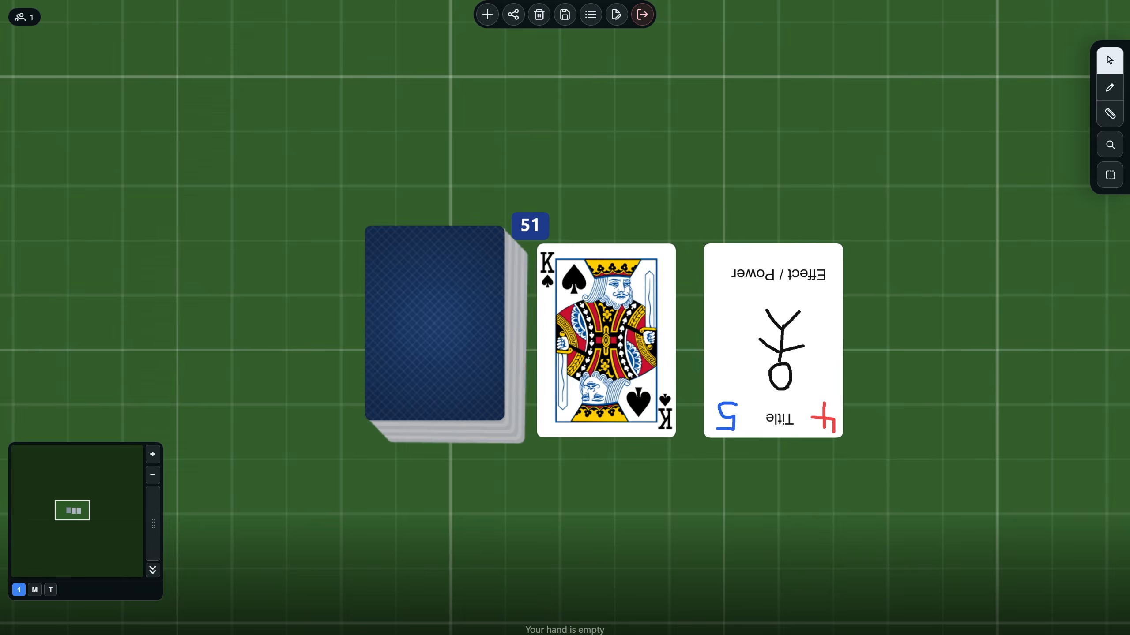
Step: Open the King of Spades card for editing and look through its Trigger, Stamps and Properties settings
right_click(631, 311)
click(646, 322)
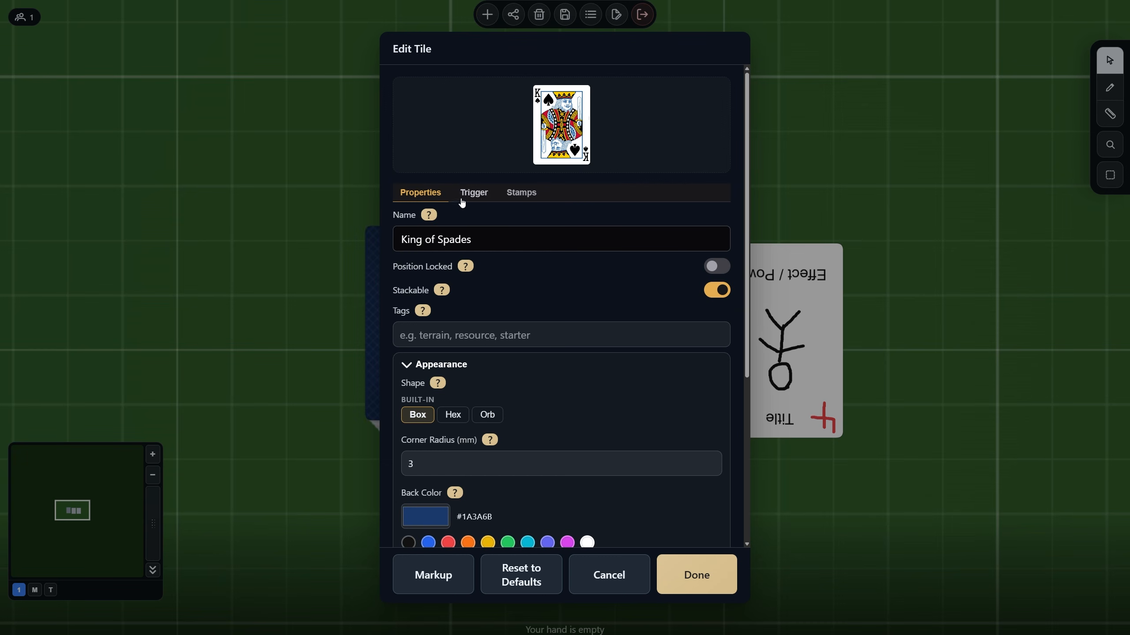
click(474, 193)
click(521, 234)
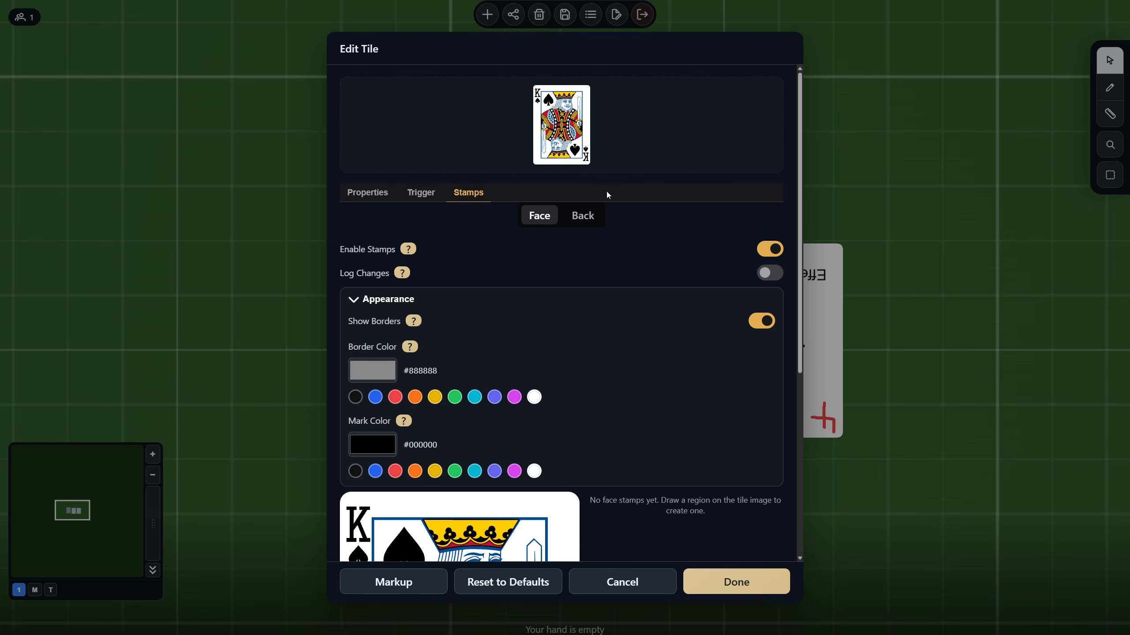
click(362, 196)
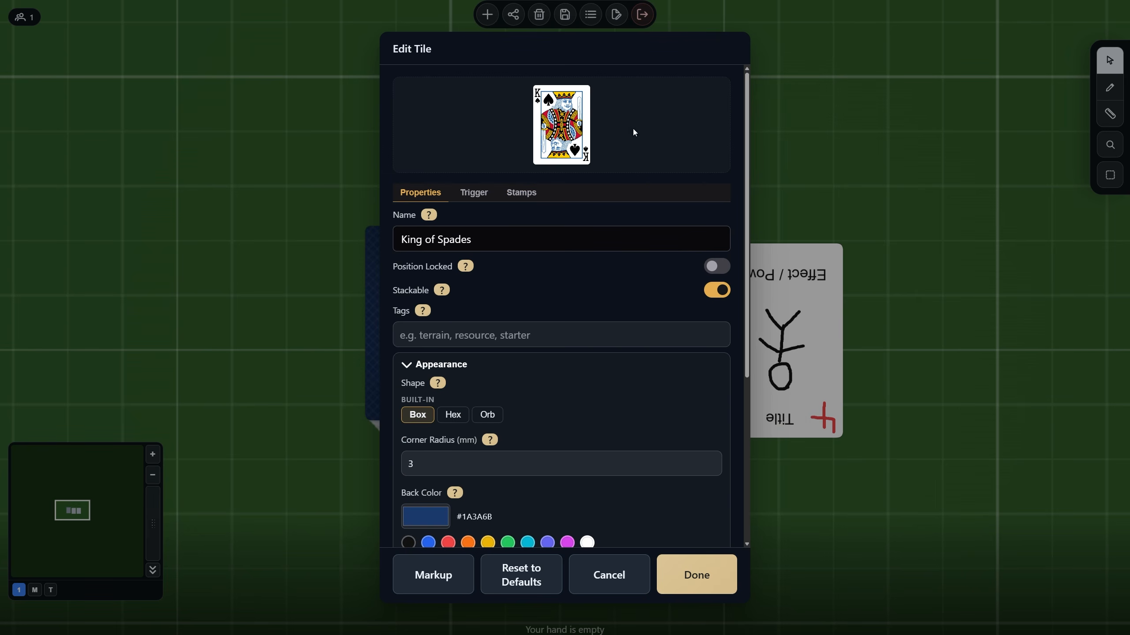
drag(745, 147, 738, 233)
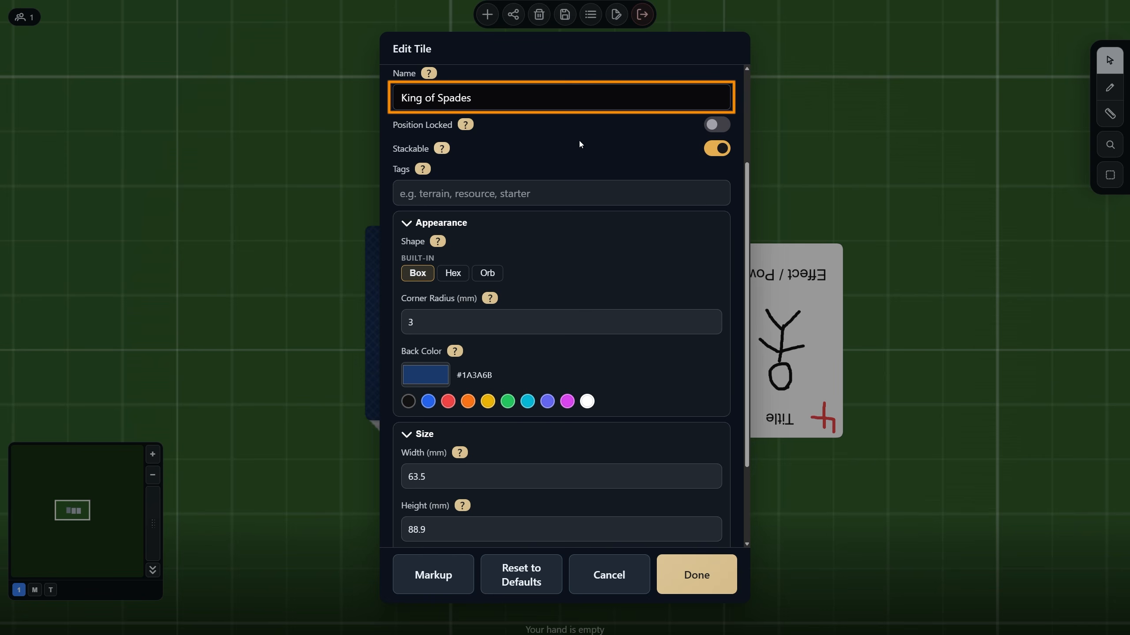
Step: Try the Position Locked and Stackable settings of the King of Spades, restoring each to its original state
click(715, 126)
click(715, 129)
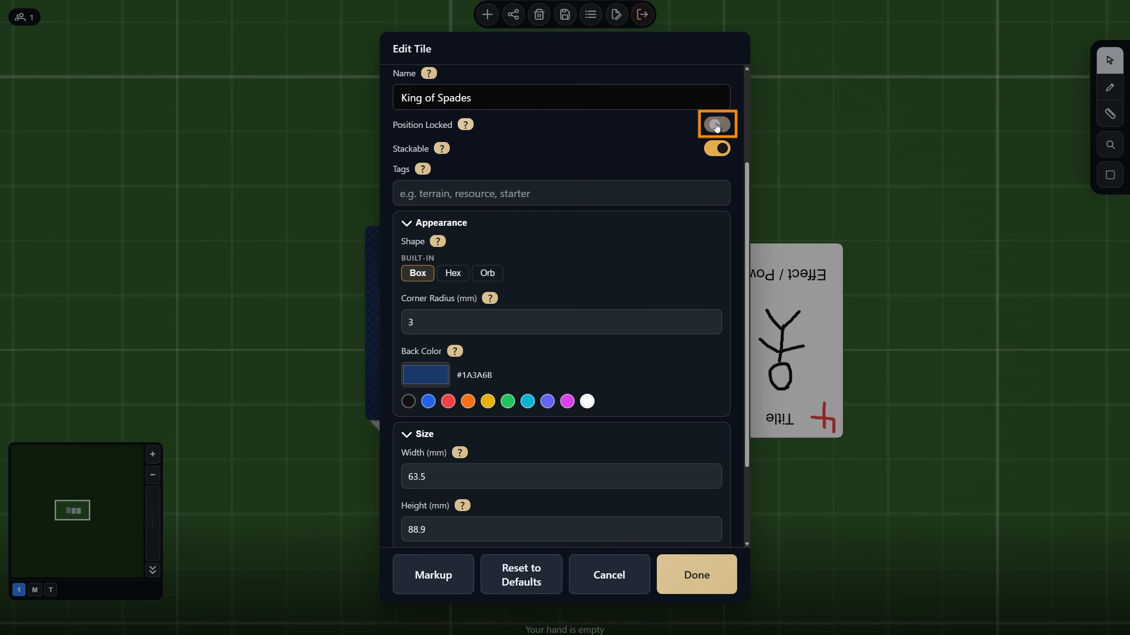
click(718, 153)
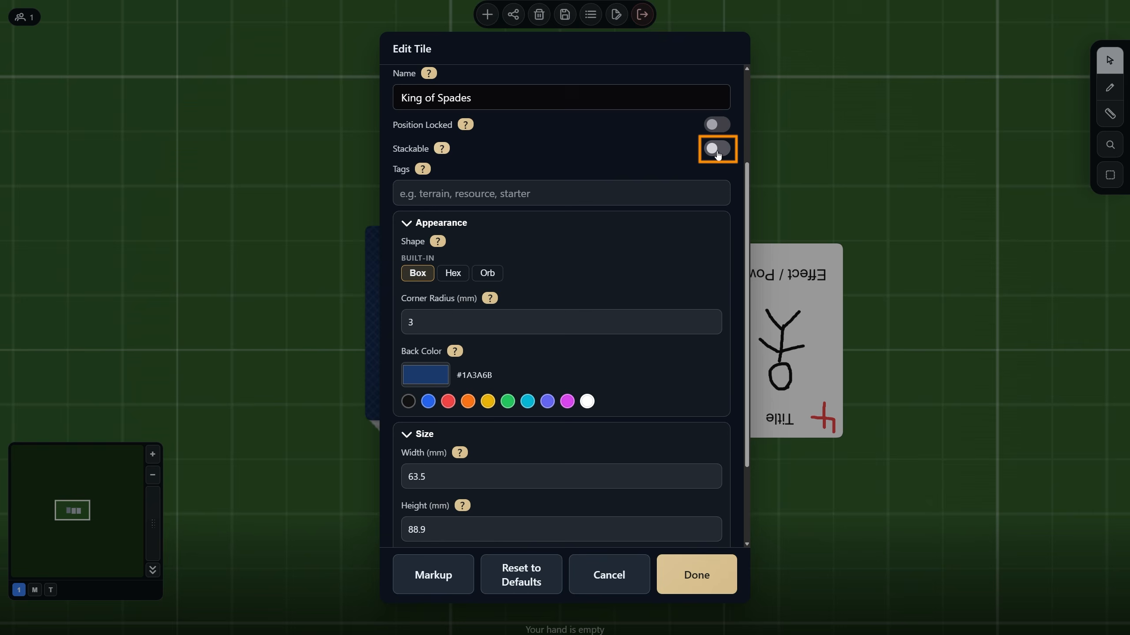
click(717, 153)
Step: Add the tag "tile" to the King of Spades card
click(501, 193)
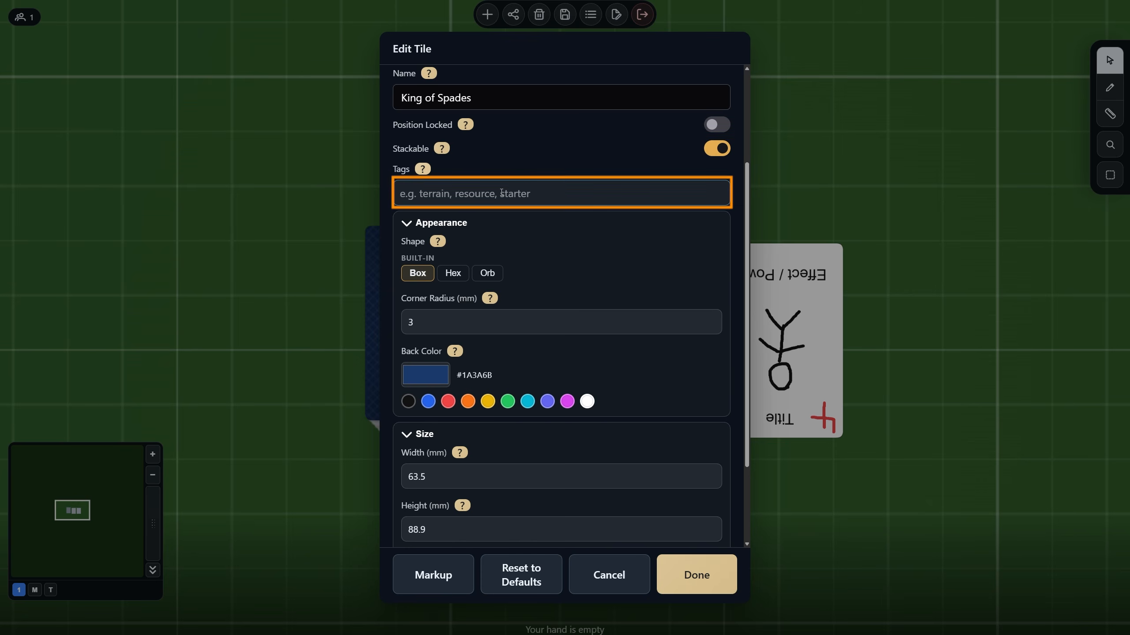
text(Tile)
key(Return)
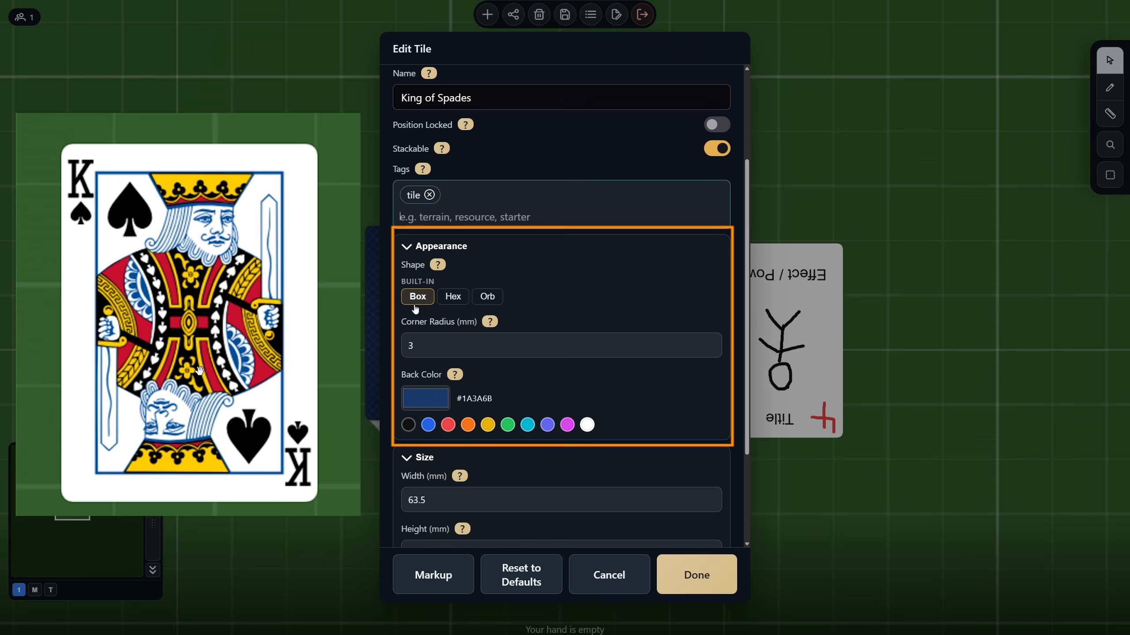
Step: Set the card's appearance to the Orb shape with a 5 mm corner radius and back color #D946EF
click(448, 297)
click(487, 296)
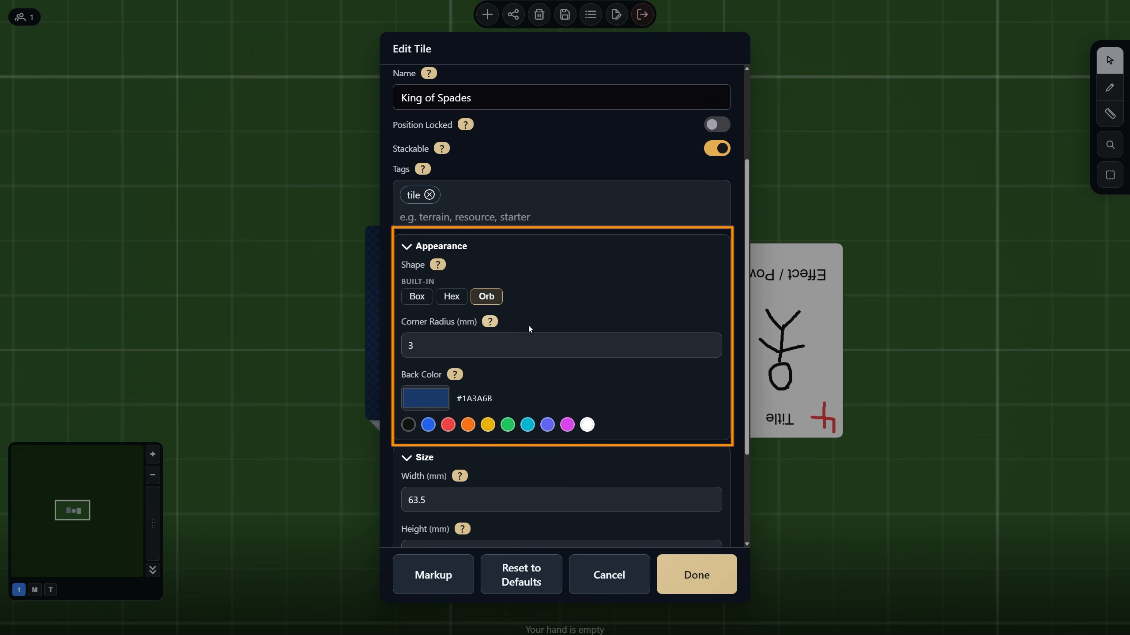
drag(512, 346, 396, 354)
text(5)
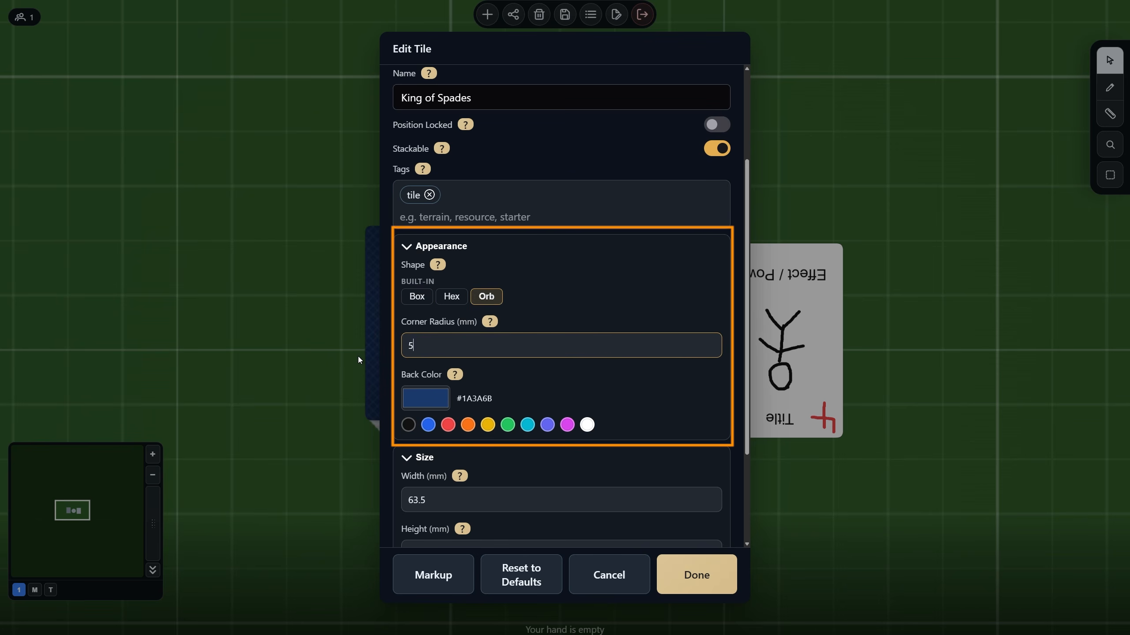
click(514, 390)
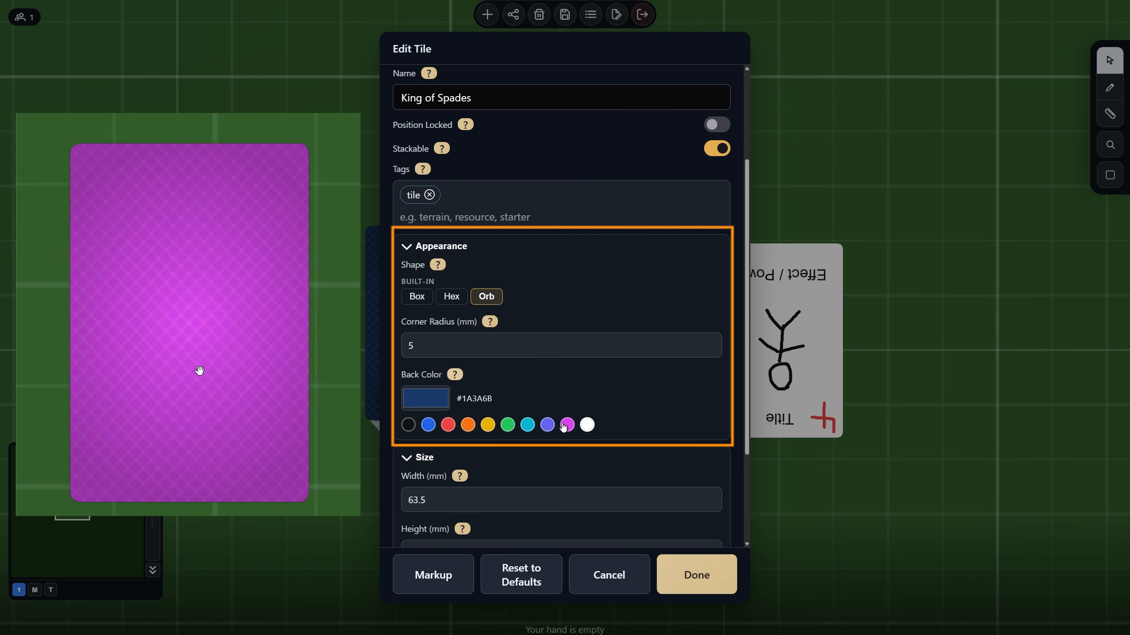
click(567, 424)
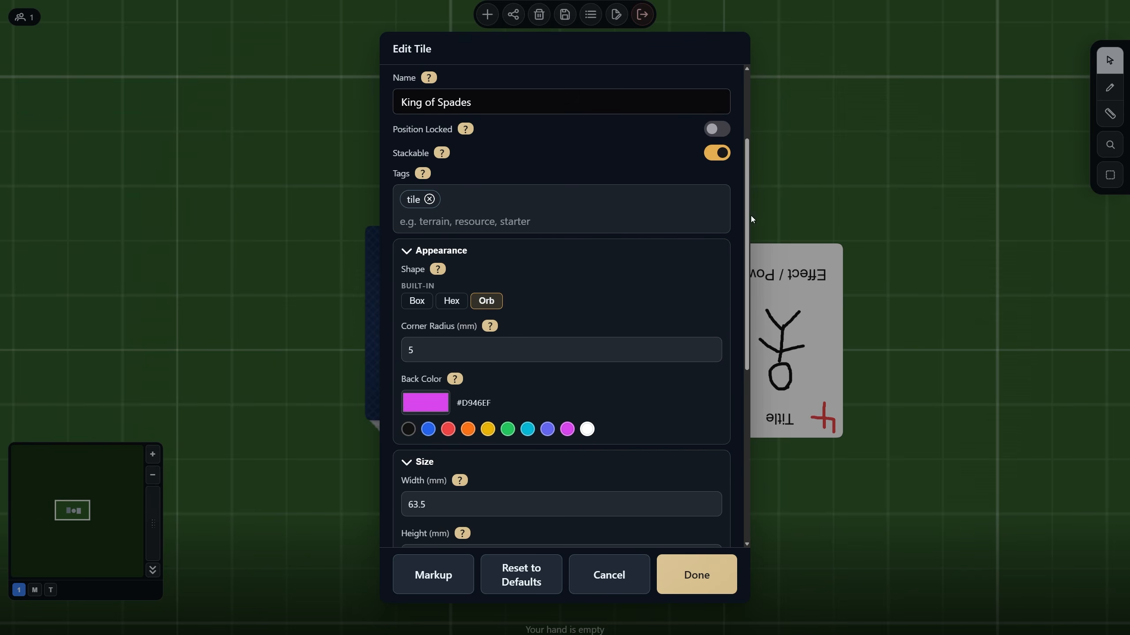
Step: Review the card's size, orientation, Face Up Direction choices and artwork background settings
drag(751, 215, 744, 397)
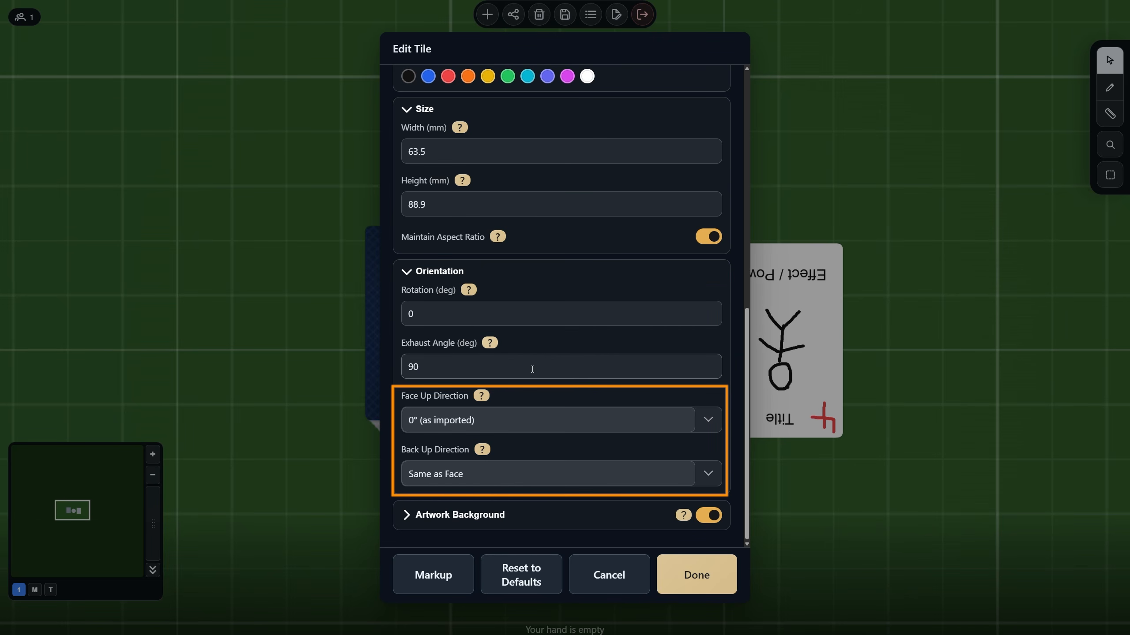
click(713, 428)
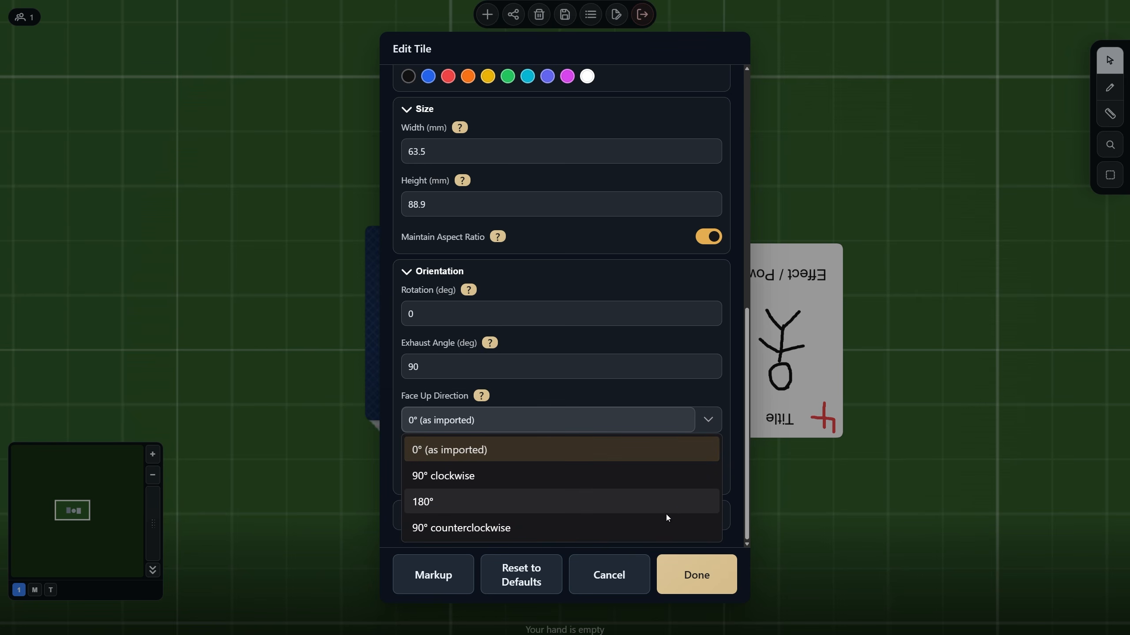
click(714, 424)
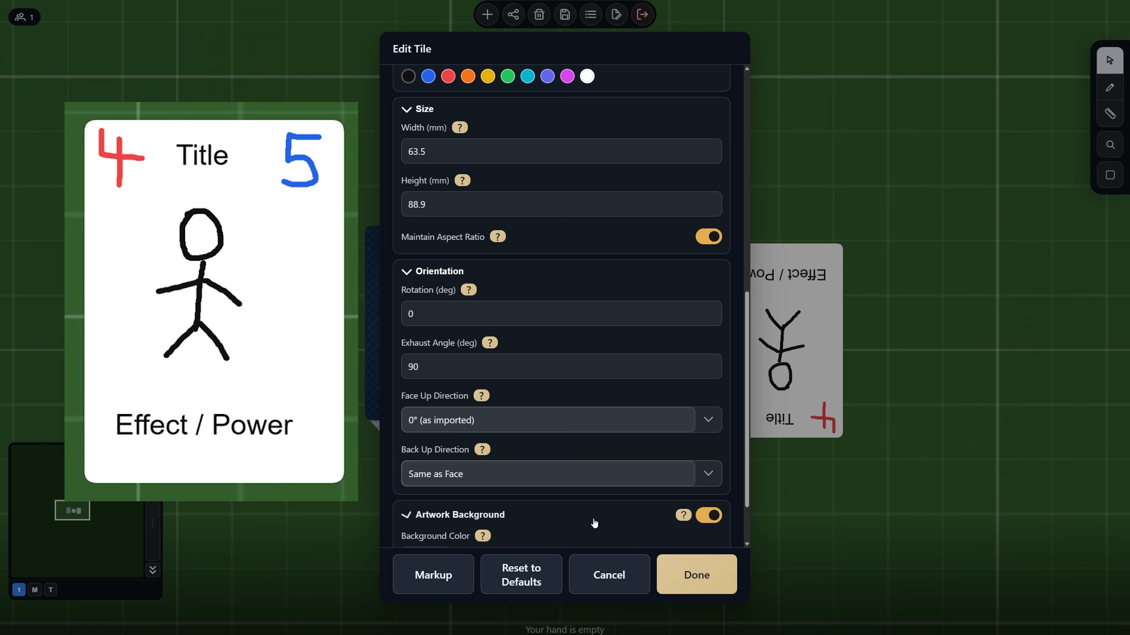
scroll(614, 494, down, 2)
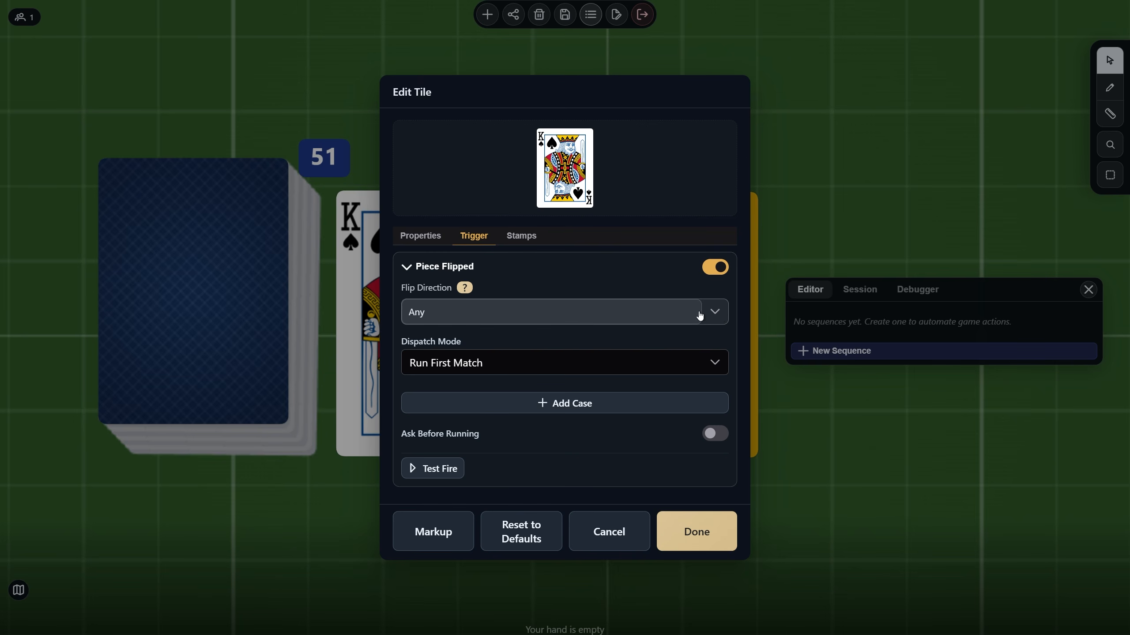
Step: Review the Piece Flipped trigger's Flip Direction and Dispatch Mode choices, and add a case to the trigger
click(715, 313)
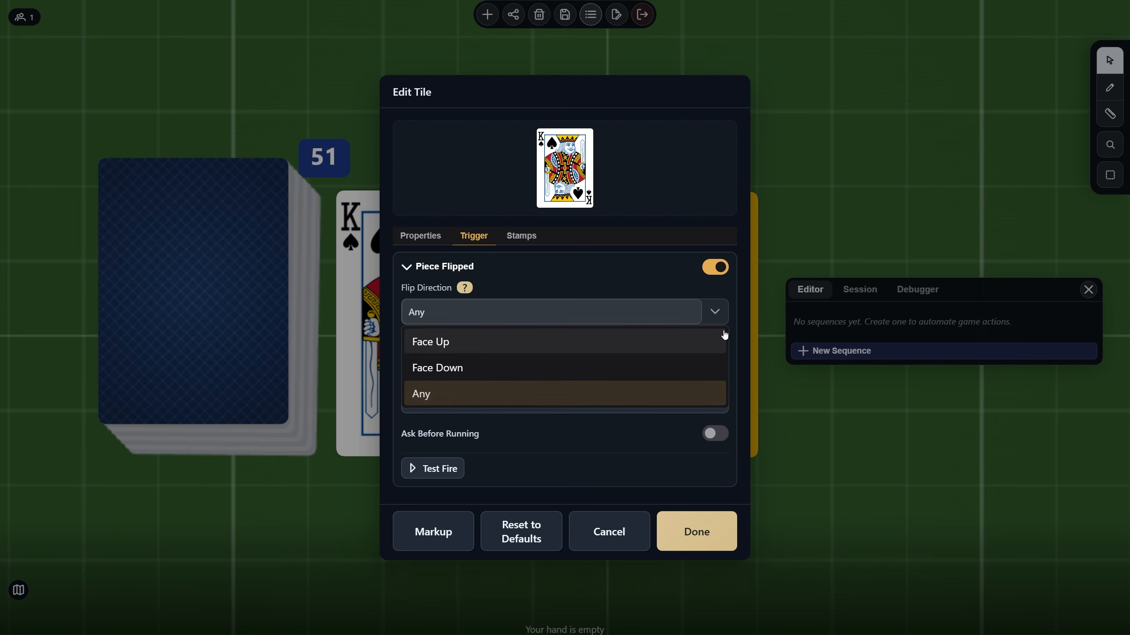
click(717, 314)
click(715, 364)
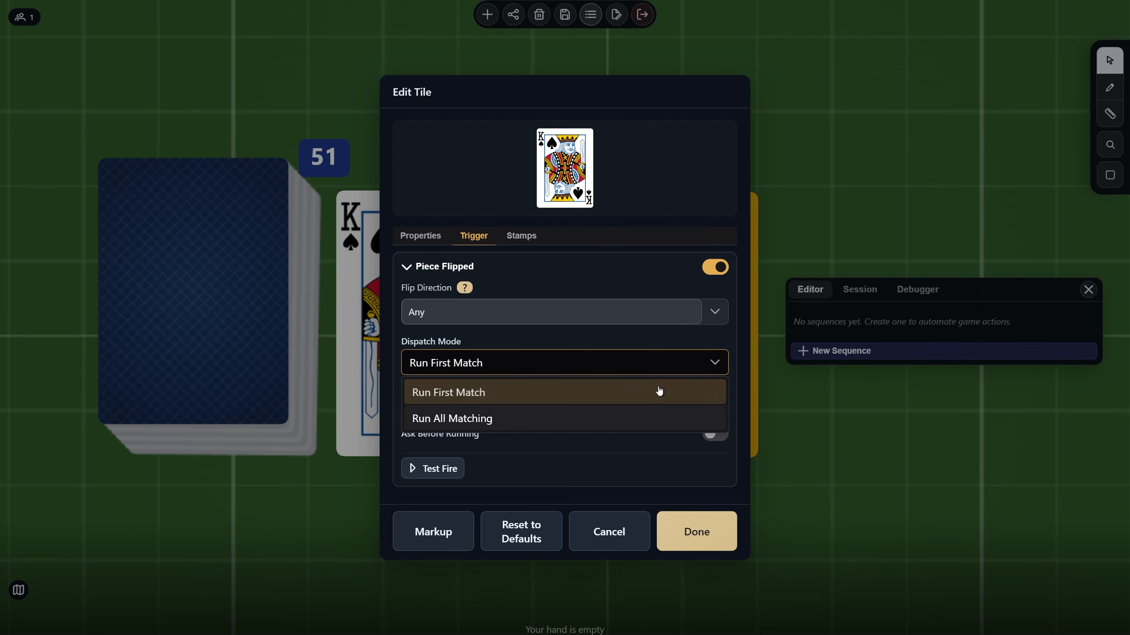
click(716, 364)
click(560, 406)
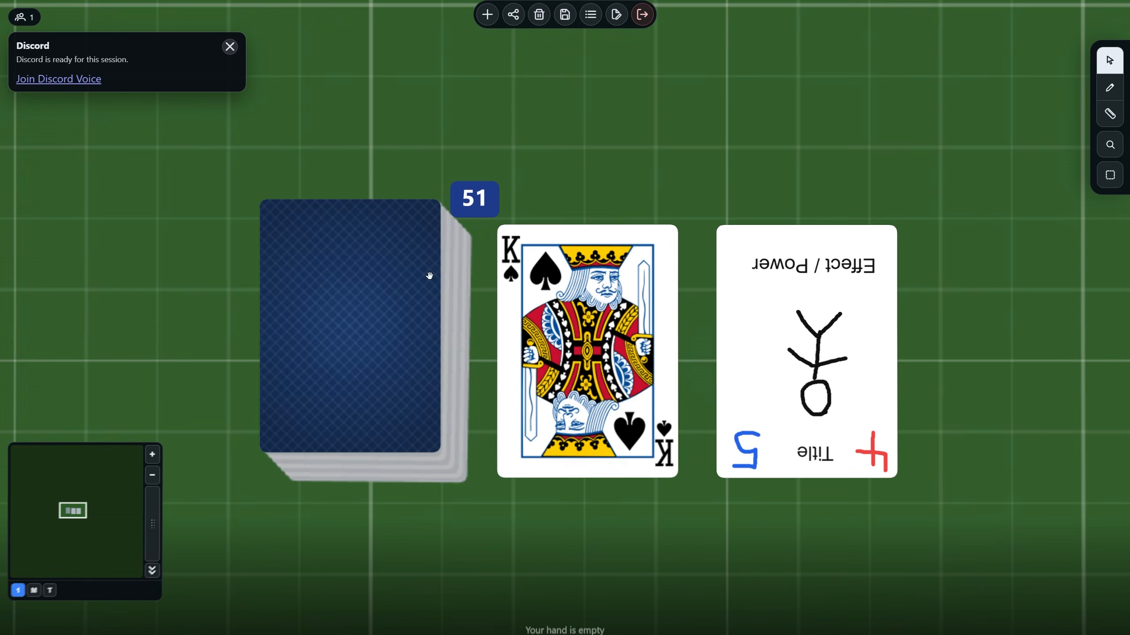
Step: Open the blue-backed Standard Deck stack for editing and show its automatic behavior settings
right_click(360, 308)
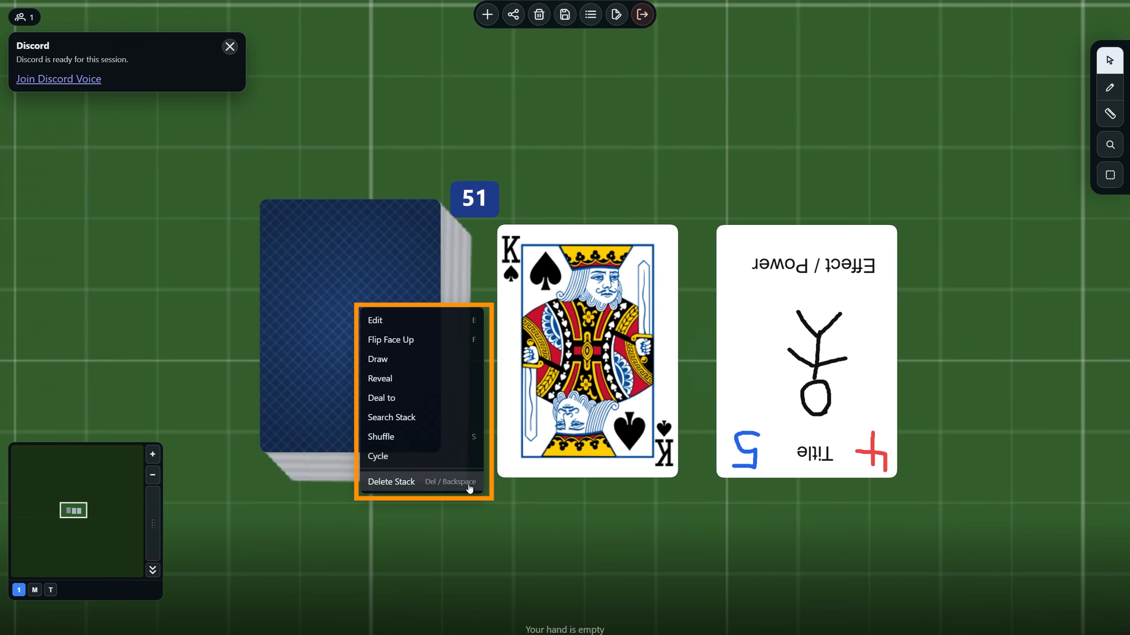
key(e)
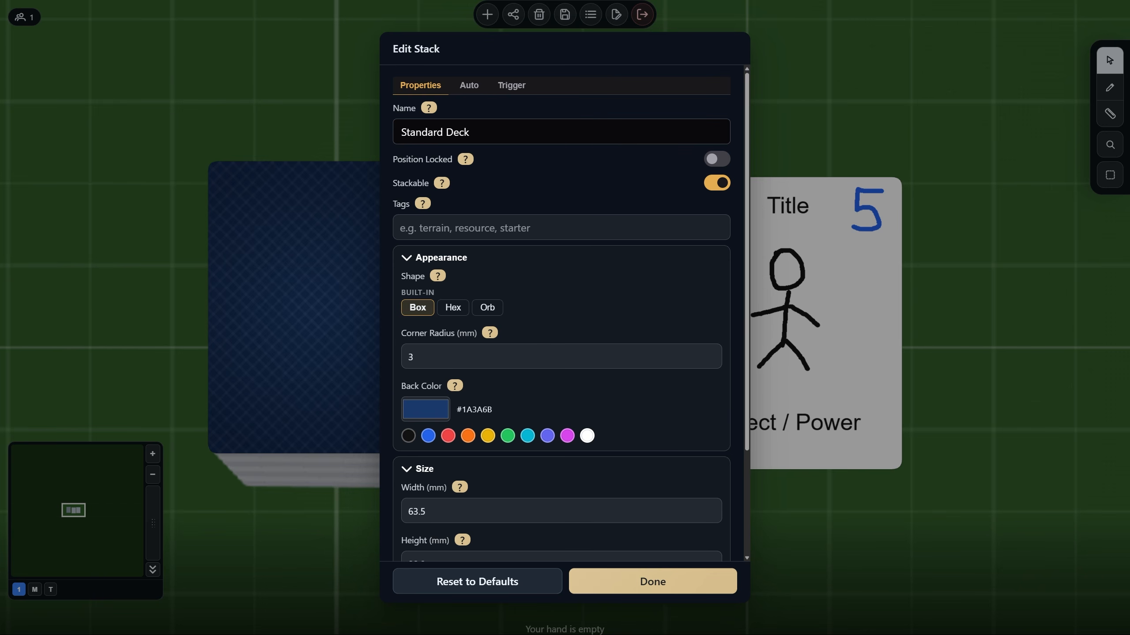
click(469, 85)
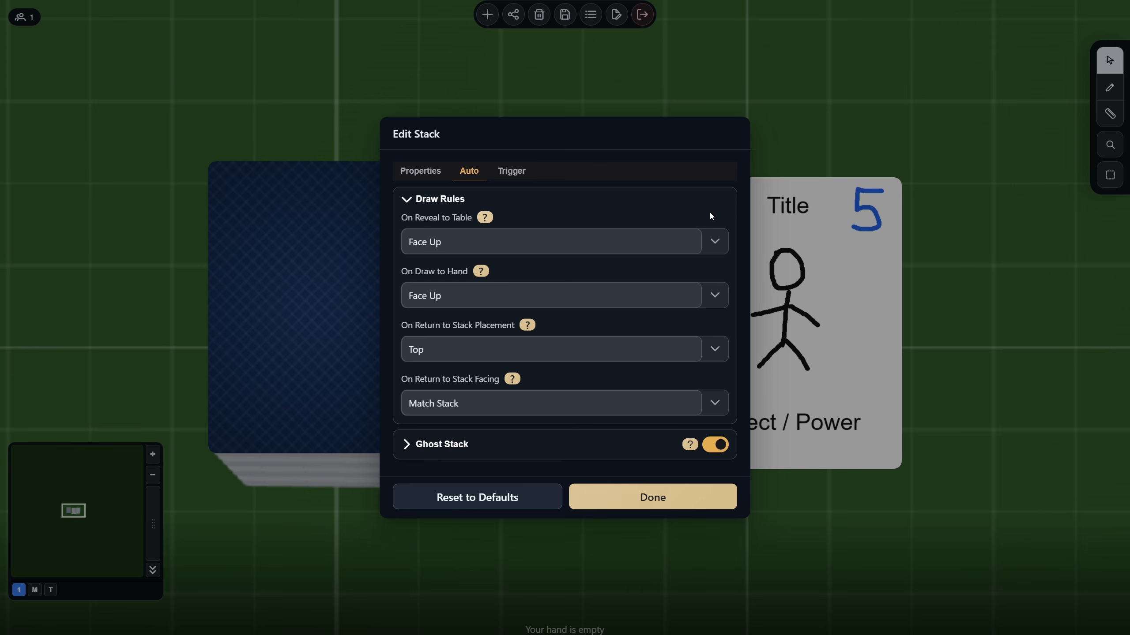
Step: Examine the choices for the stack's reveal, draw-to-hand, return placement and return facing rules without changing them
click(717, 242)
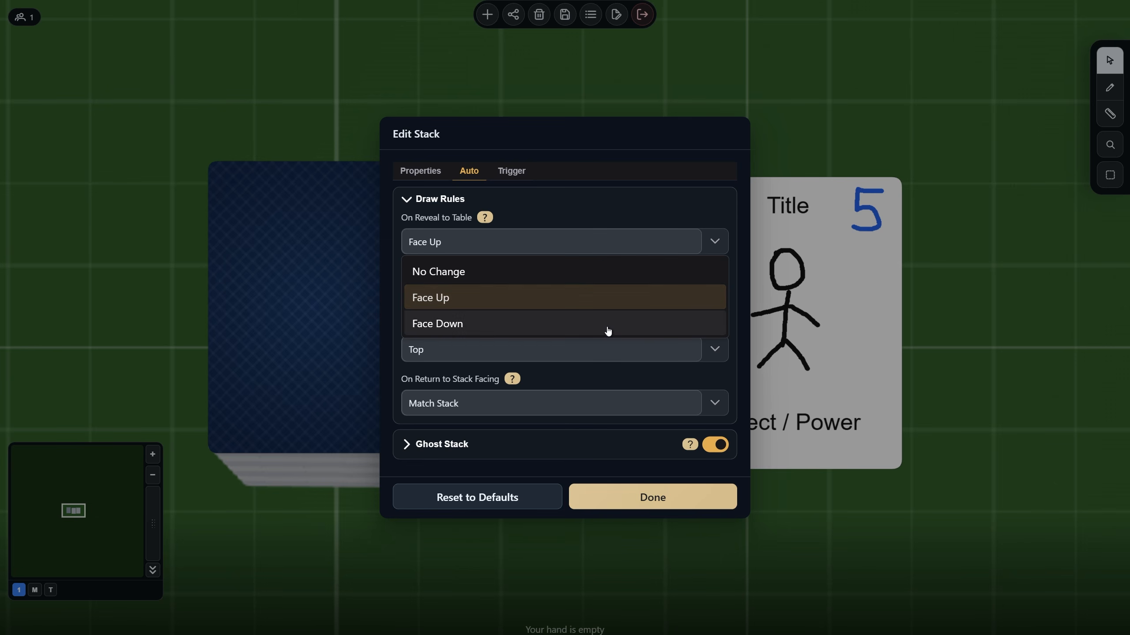
click(713, 242)
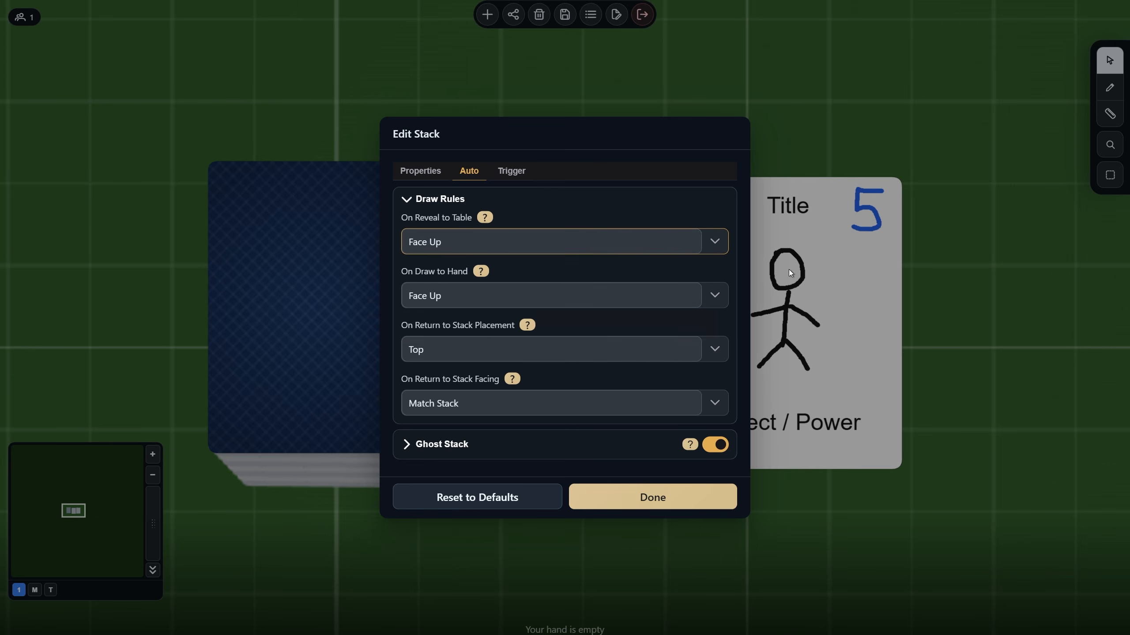
click(717, 298)
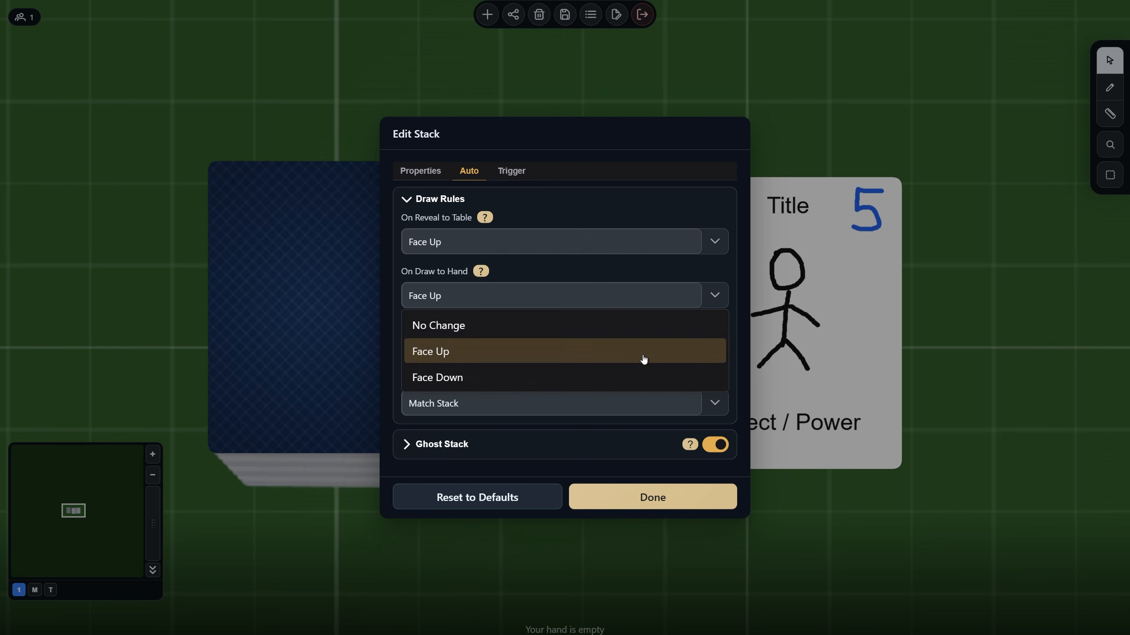
click(704, 301)
click(724, 352)
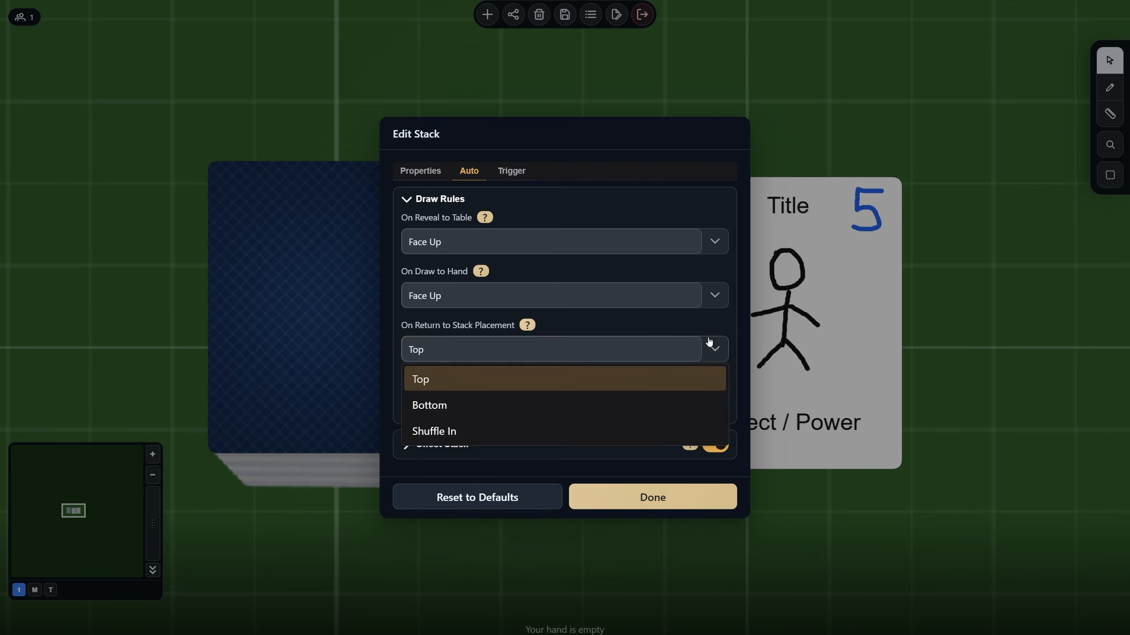
click(710, 343)
click(716, 403)
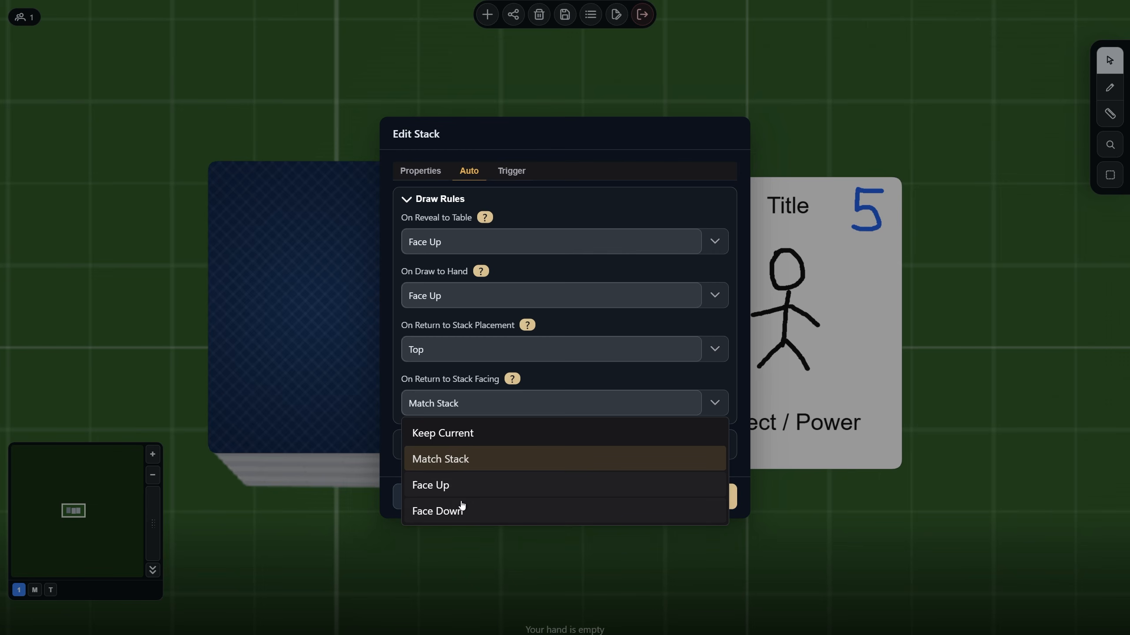
click(569, 412)
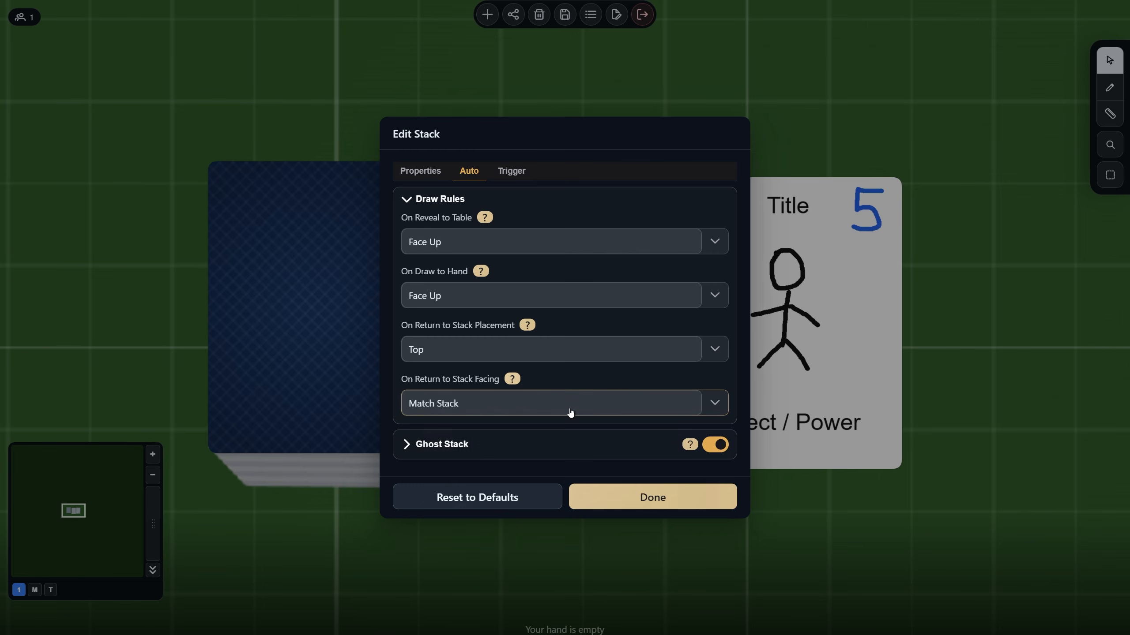
Step: Try switching the Ghost Stack setting off and back on, and view the stack's trigger settings
click(717, 453)
click(716, 446)
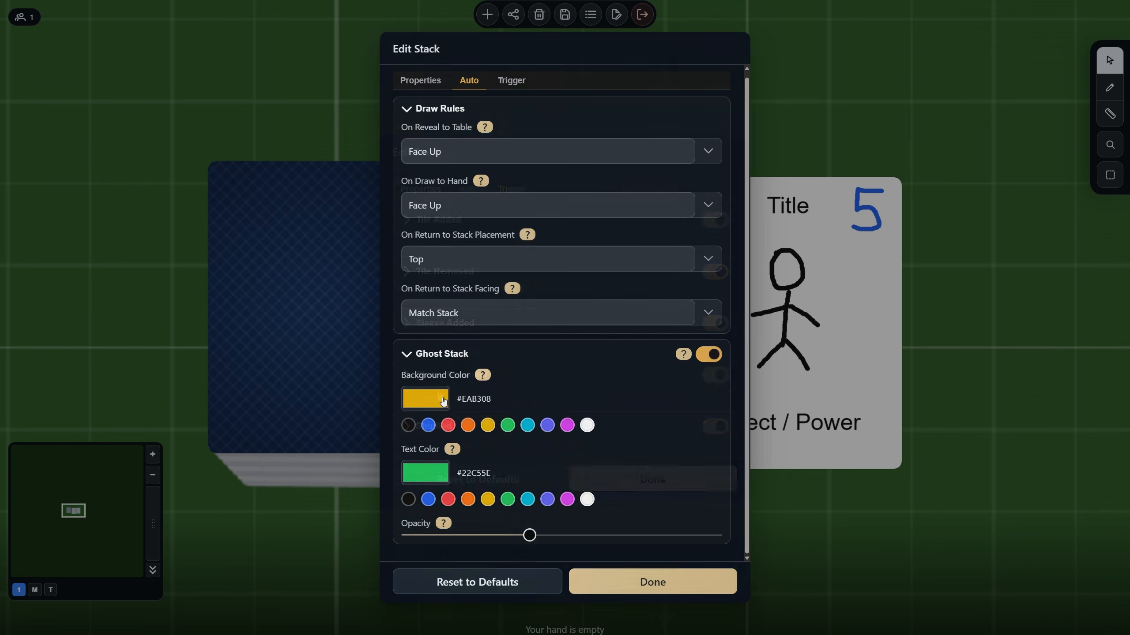
click(511, 80)
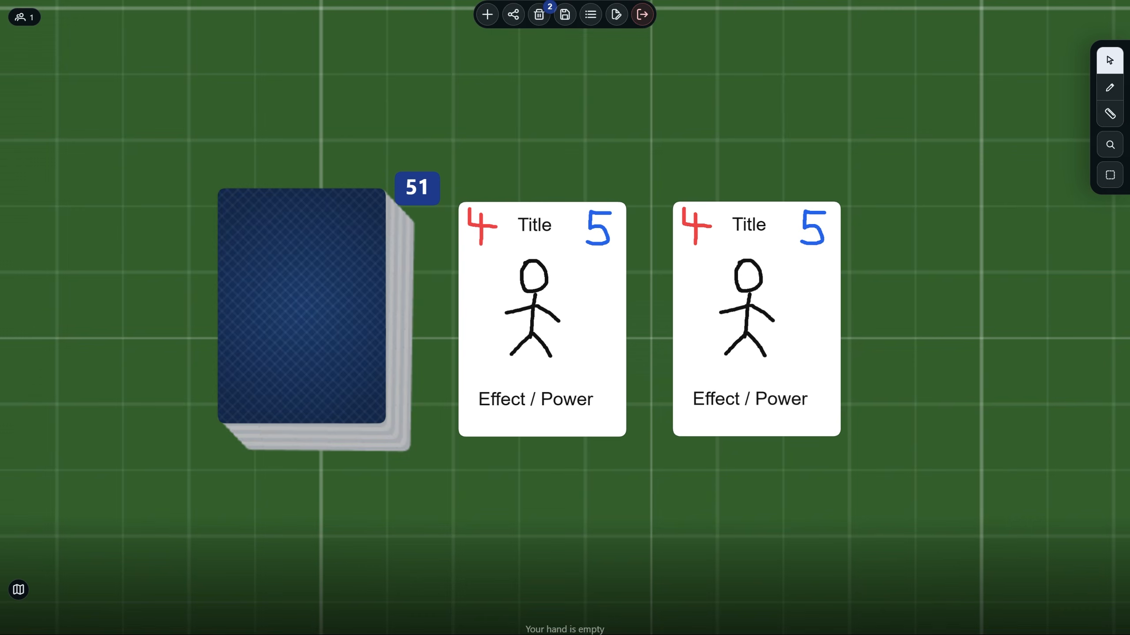
Step: Box-select the two Title cards and review the fields that can be edited for both at once
click(1110, 174)
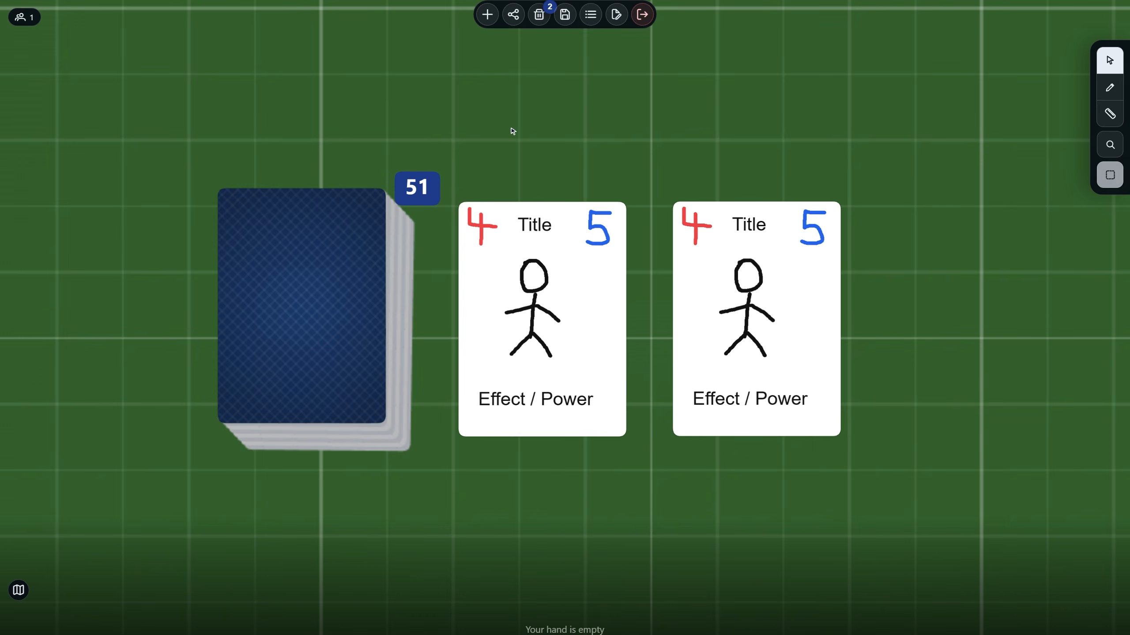
drag(421, 139, 896, 546)
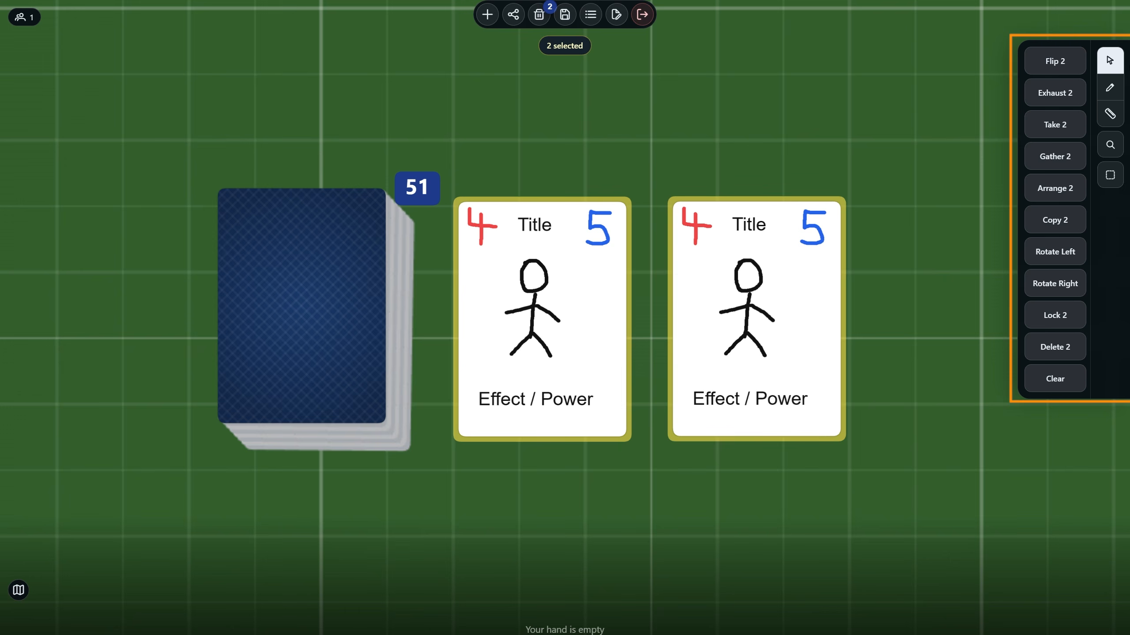
click(1114, 91)
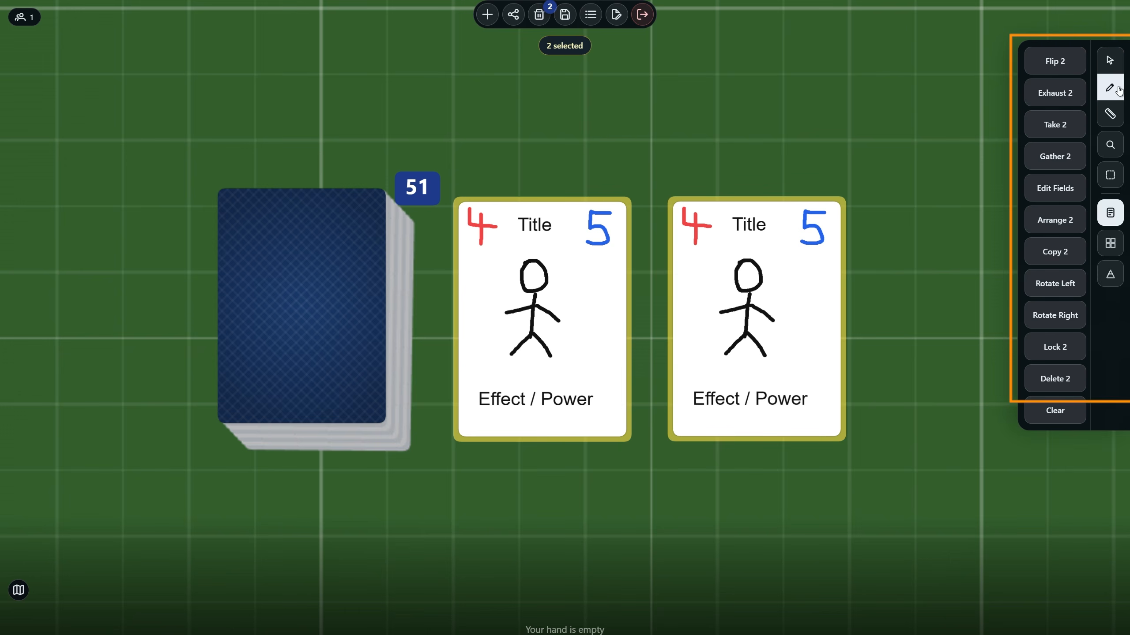
click(1074, 191)
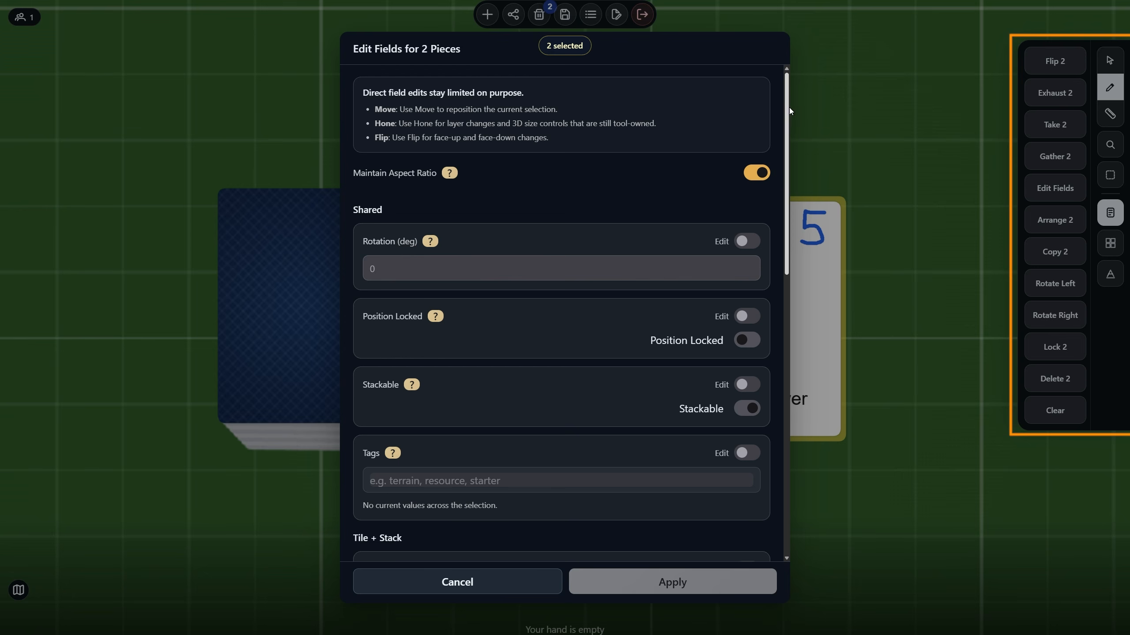
mouse_move(787, 107)
mouse_down()
mouse_move(789, 324)
mouse_move(769, 421)
mouse_move(768, 411)
mouse_up()
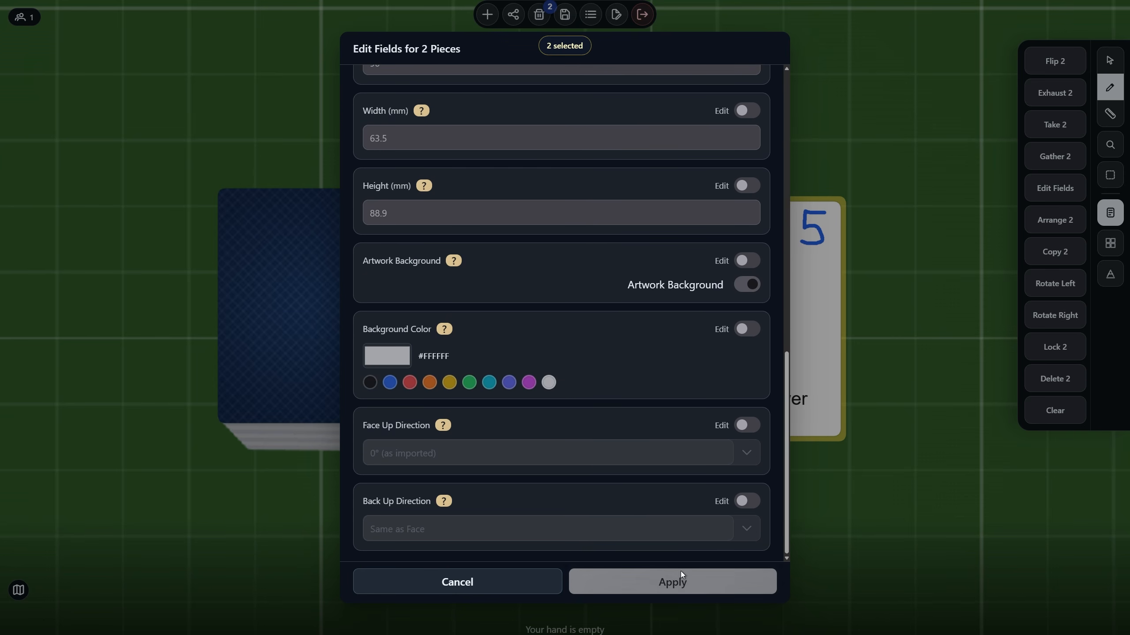